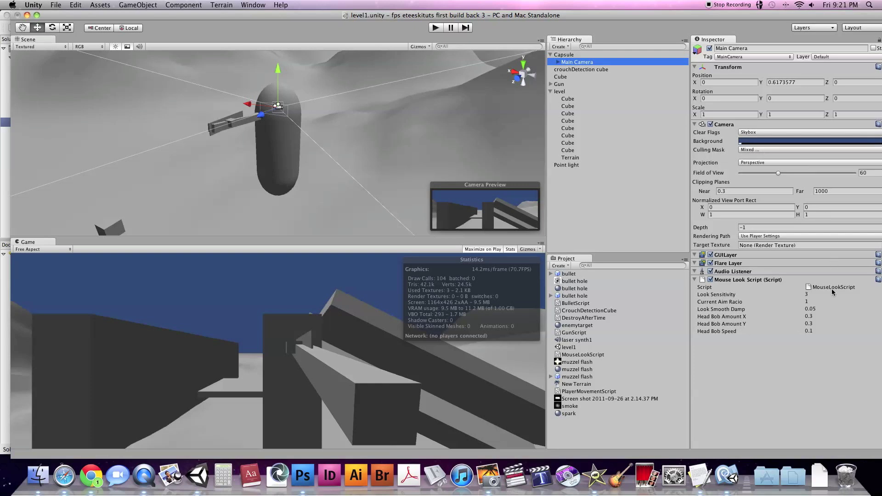
Open the Main Camera's MouseLookScript.js and scroll through its head-bob and mouse-look code.
double_click(831, 288)
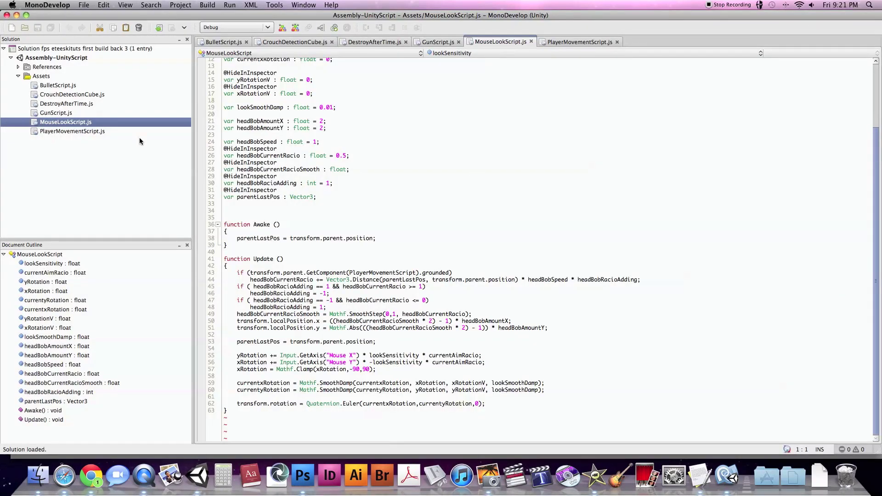
scroll(291, 193, "up", 5)
scroll(323, 221, "down", 5)
Back in Unity, compare the crouchDetection cube's and Capsule's components, then open CrouchDetectionCube.js.
key("F9")
left_click(528, 315)
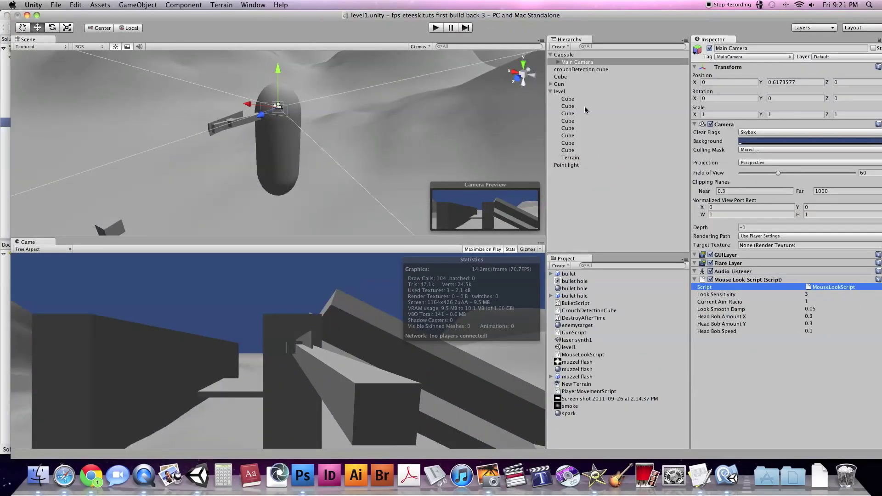
left_click(571, 70)
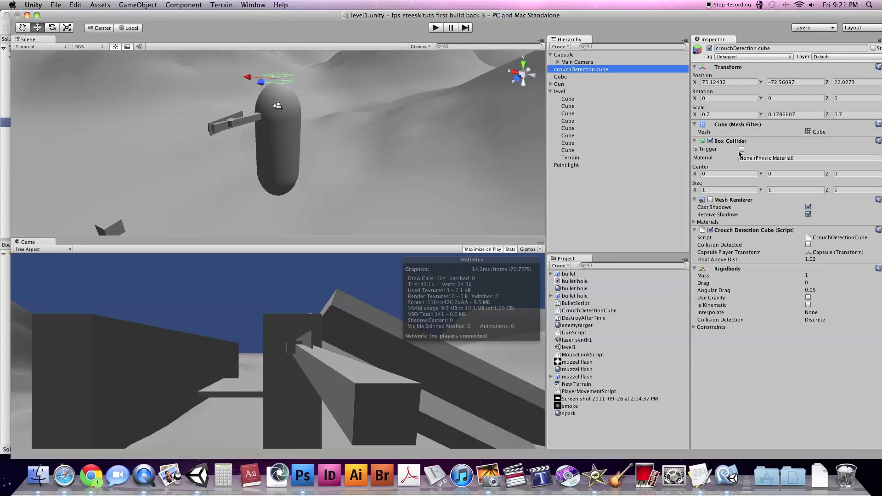
left_click(560, 55)
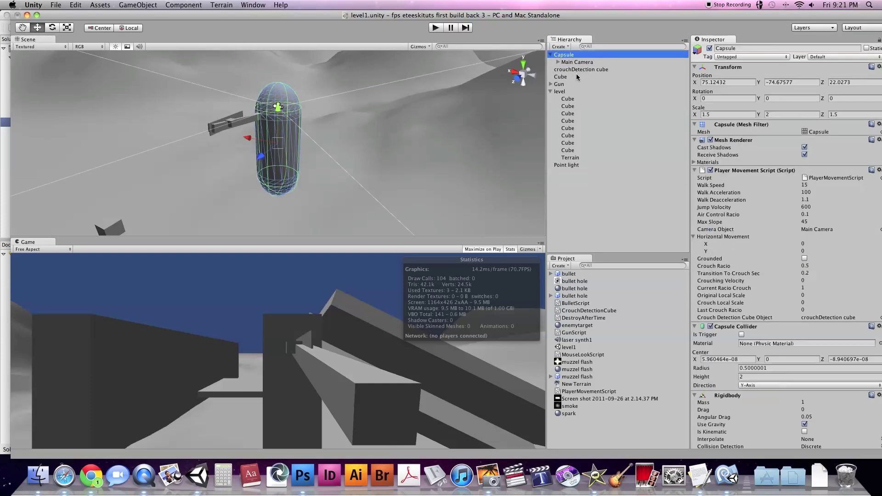
left_click(578, 70)
left_click(570, 55)
left_click(581, 70)
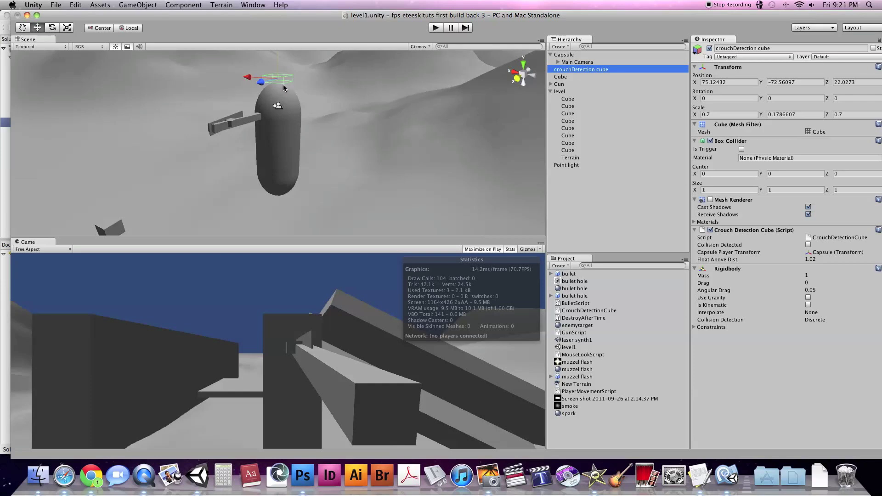
double_click(843, 238)
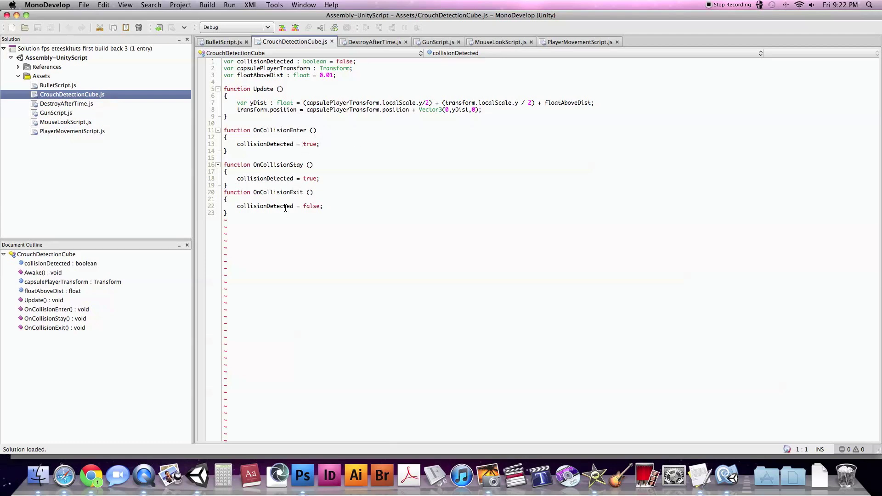
Lay out all windows side by side, leaving CrouchDetectionCube.js to return to Unity's level1 scene.
key("F9")
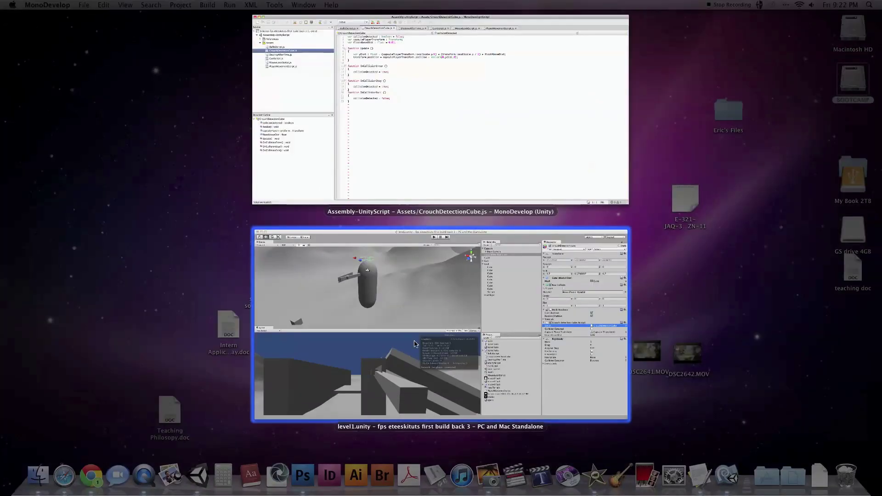
Back in Unity, select the Gun, expand it and inspect its bullet spawn point.
left_click(415, 343)
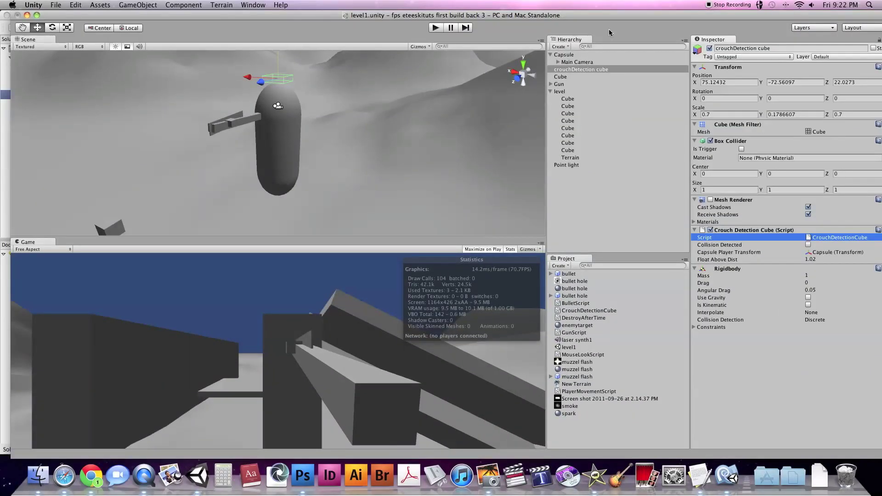
left_click(560, 84)
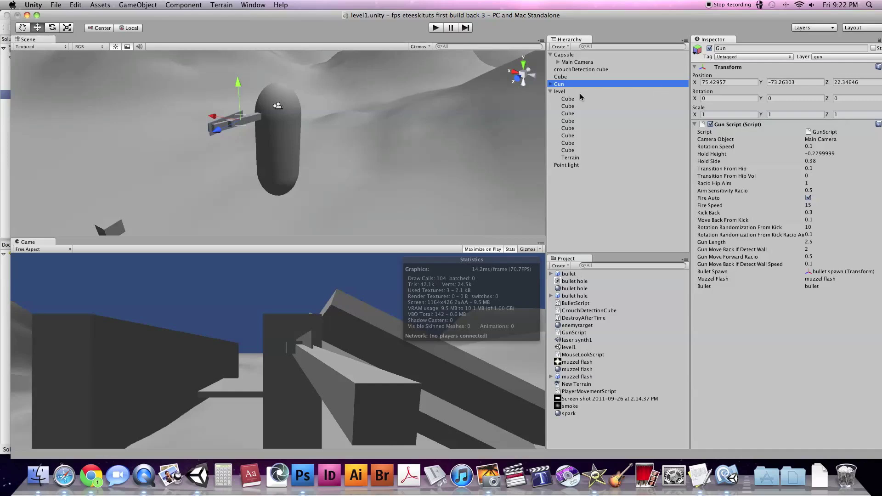
left_click(550, 84)
left_click(570, 92)
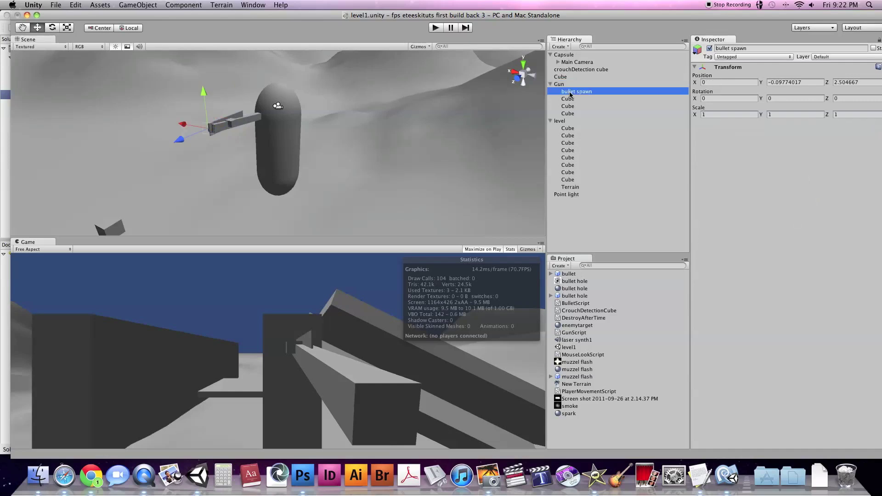
Inspect the Gun's three Cube parts, then reselect the Gun and open its GunScript.
left_click(573, 100)
left_click(573, 106)
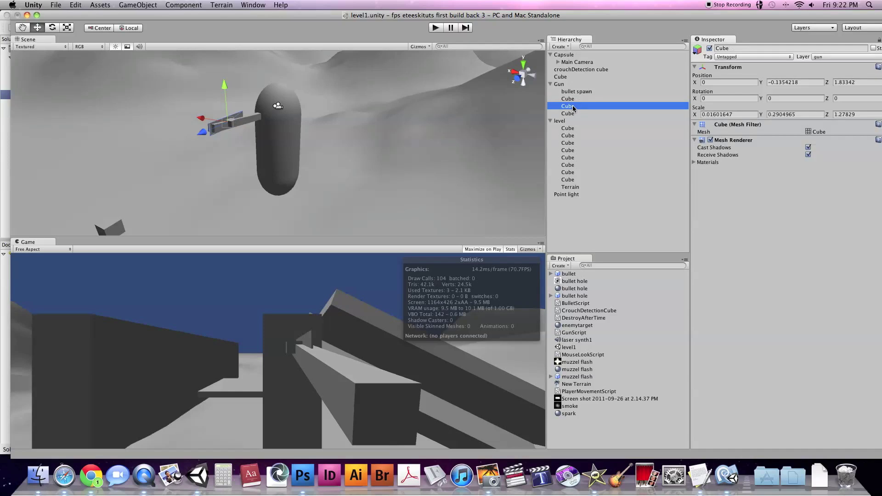
left_click(575, 113)
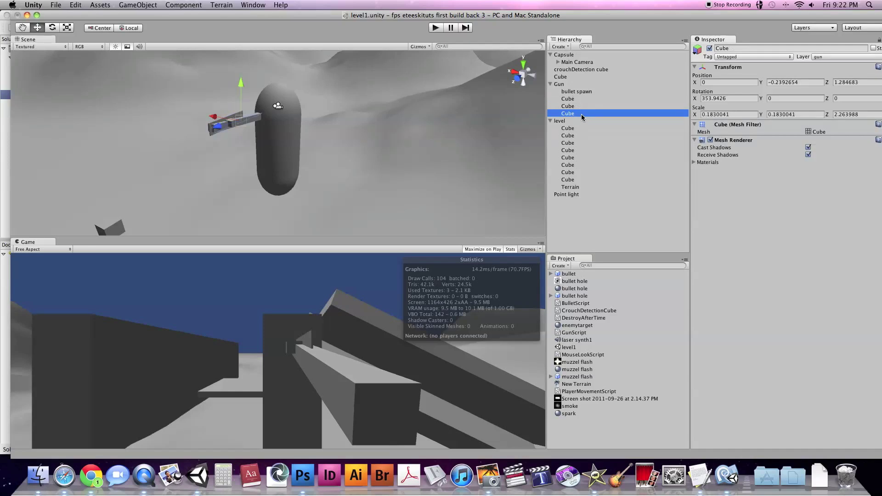
left_click(576, 93)
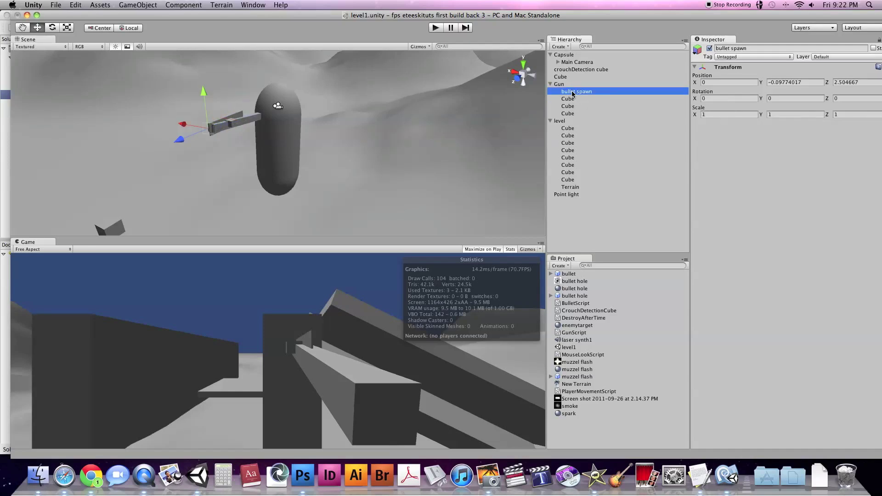
left_click(568, 84)
double_click(826, 133)
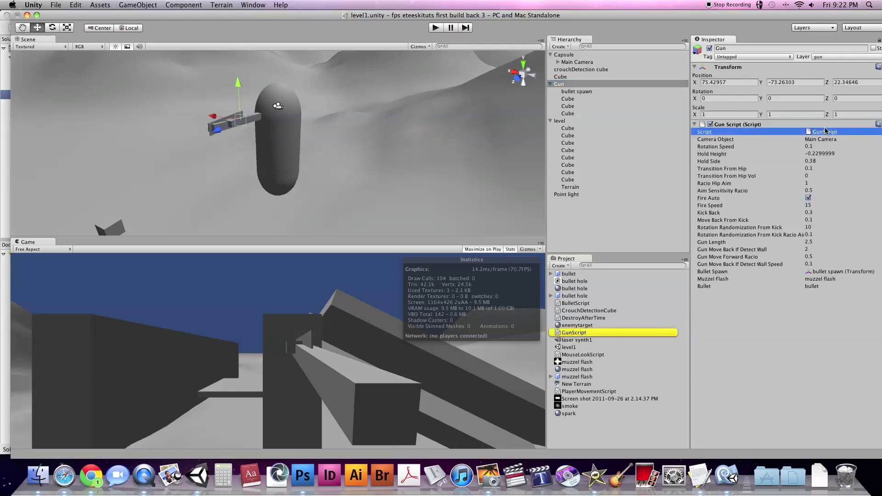
Scroll through GunScript.js to read its variable declarations and LateUpdate firing code.
scroll(473, 173, "down", 15)
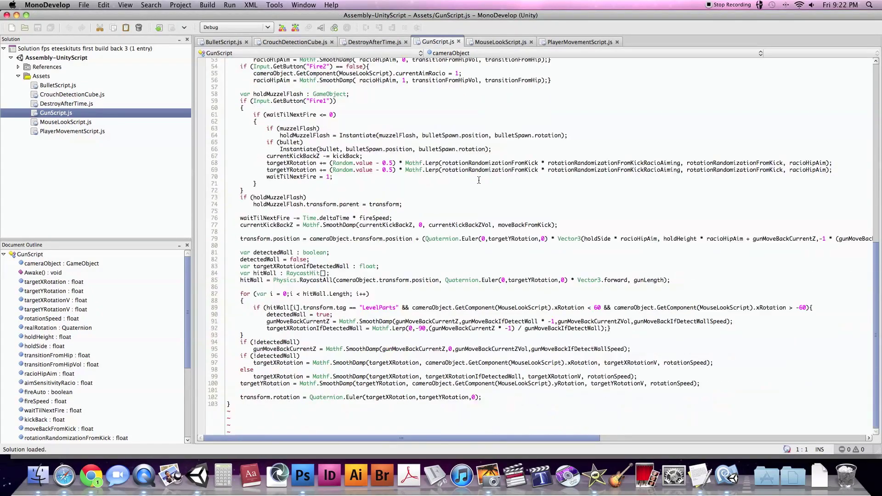
scroll(479, 191, "up", 17)
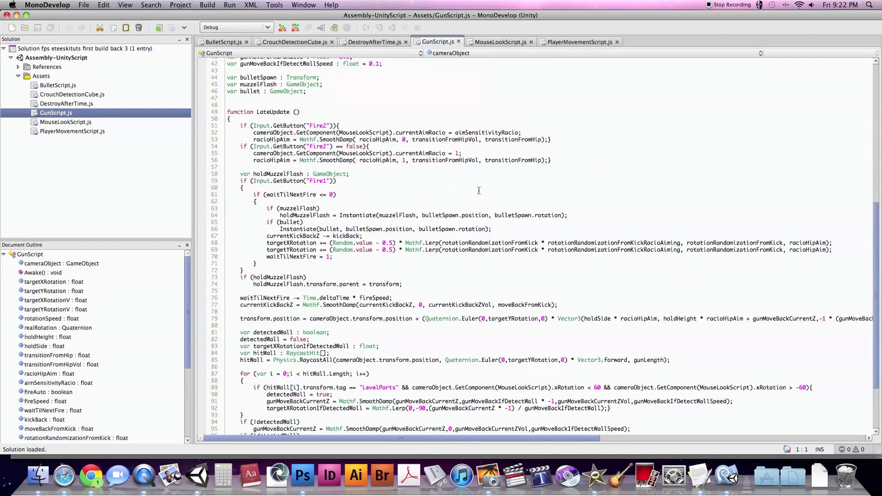
scroll(478, 190, "down", 12)
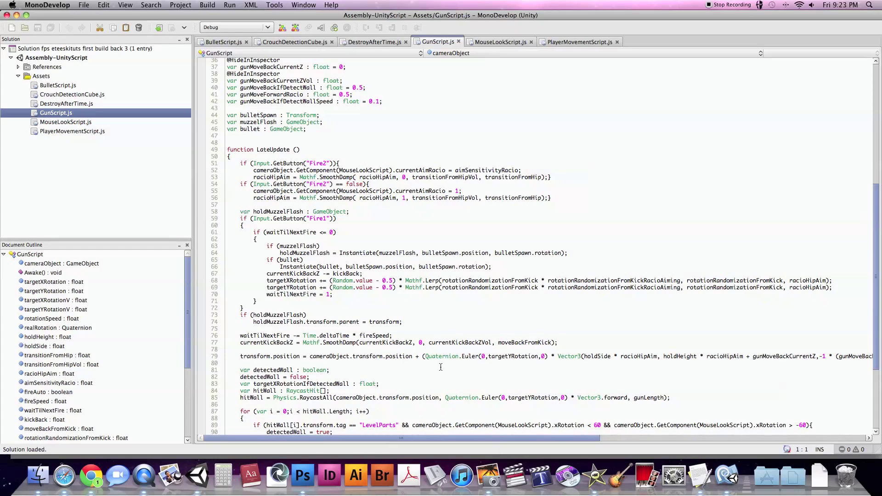
scroll(449, 346, "down", 5)
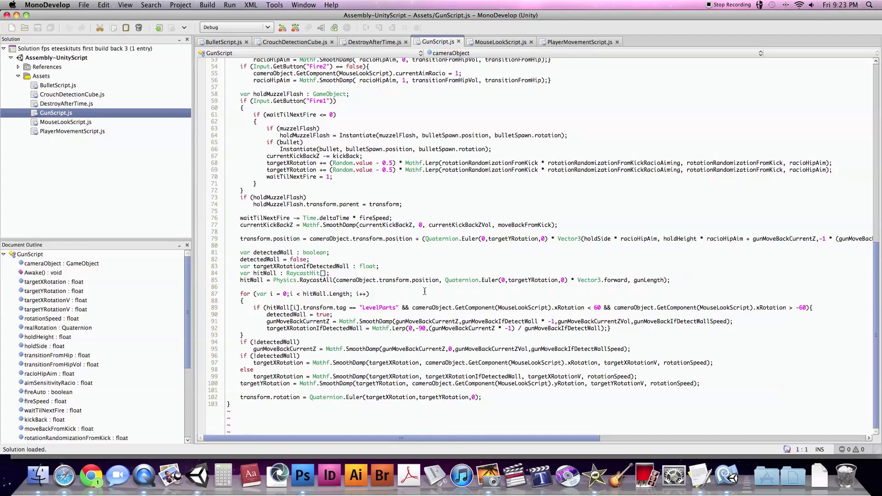
scroll(424, 291, "up", 7)
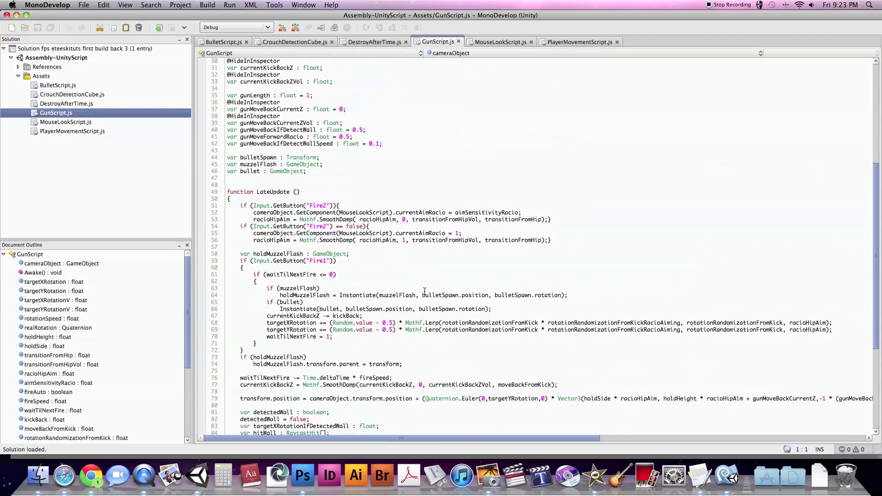
scroll(424, 292, "up", 6)
Recheck the GunScript.js code, then switch back to the Unity editor.
scroll(427, 299, "down", 13)
scroll(430, 311, "up", 6)
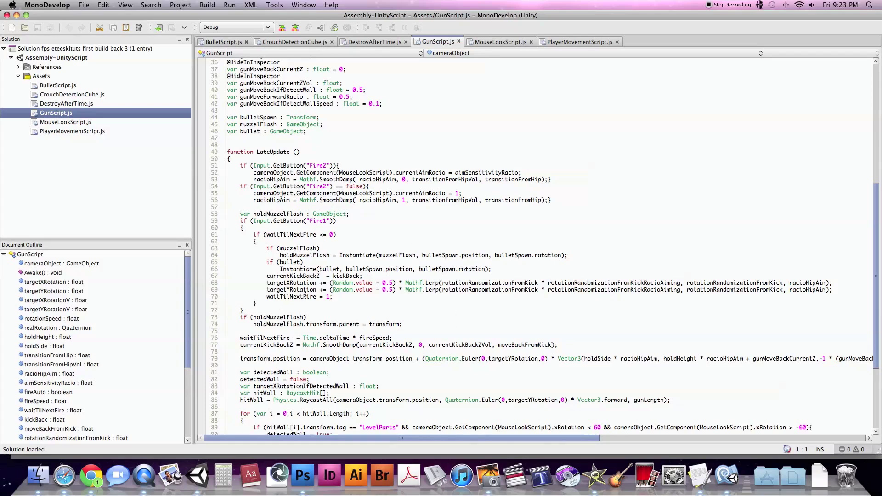
scroll(302, 294, "down", 6)
scroll(333, 291, "up", 13)
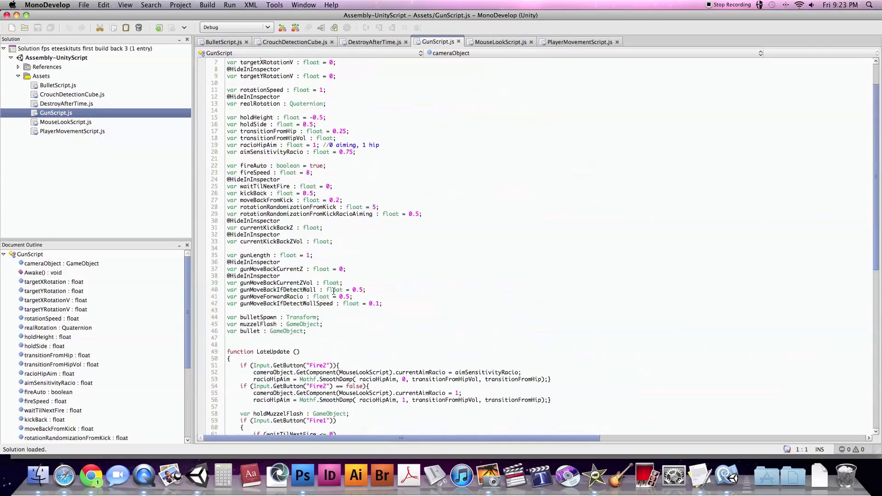
scroll(333, 291, "down", 4)
scroll(331, 296, "up", 8)
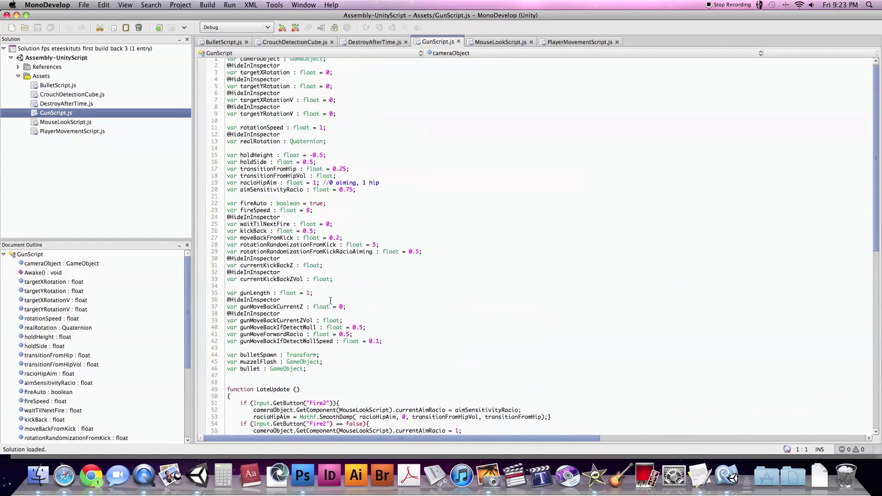
key("F9")
left_click(425, 312)
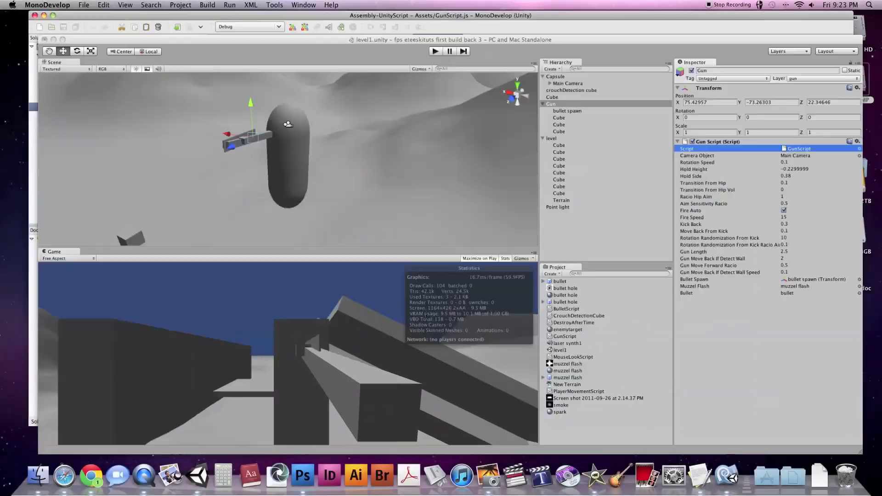
Select the level object and its first two cubes, framing the second cube in the Scene view.
left_click(568, 122)
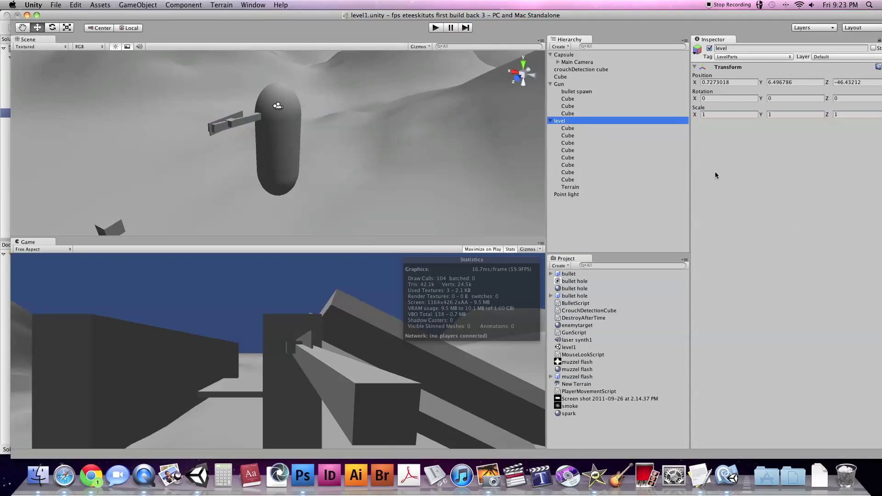
left_click(595, 127)
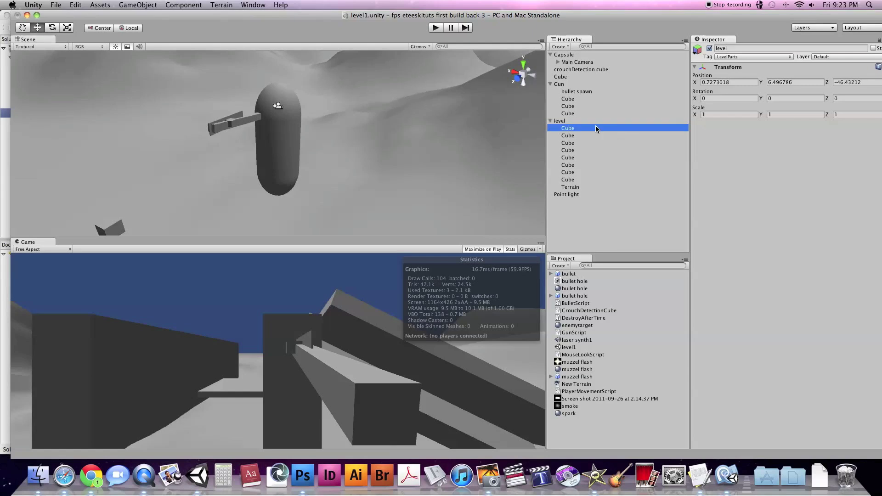
left_click(590, 134)
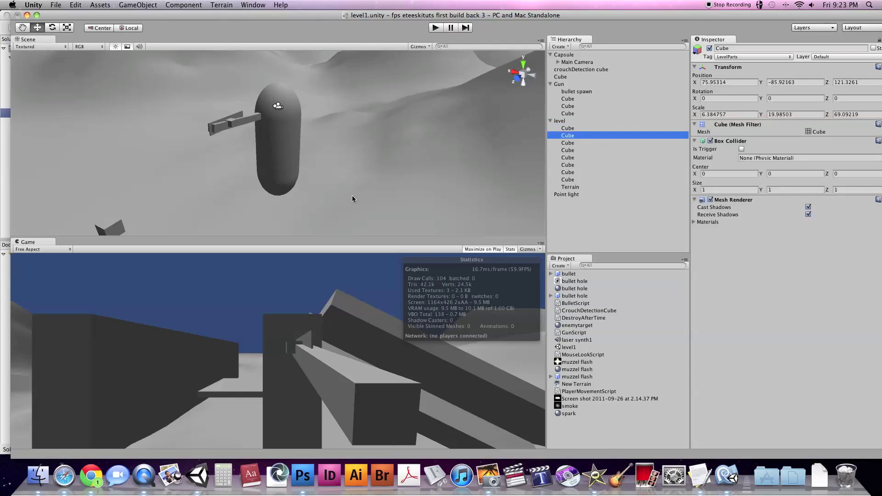
key("f")
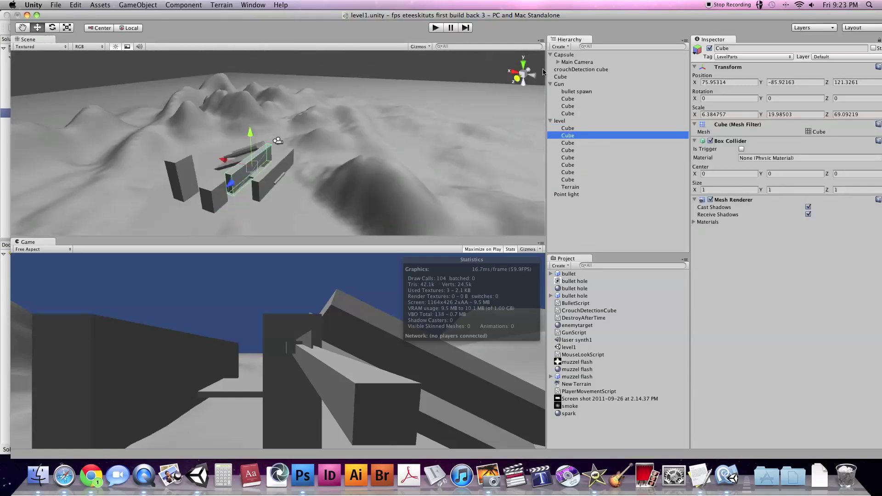
Inspect the level's third through seventh cubes, then the Terrain settings.
left_click(571, 143)
left_click(571, 150)
left_click(570, 157)
left_click(571, 165)
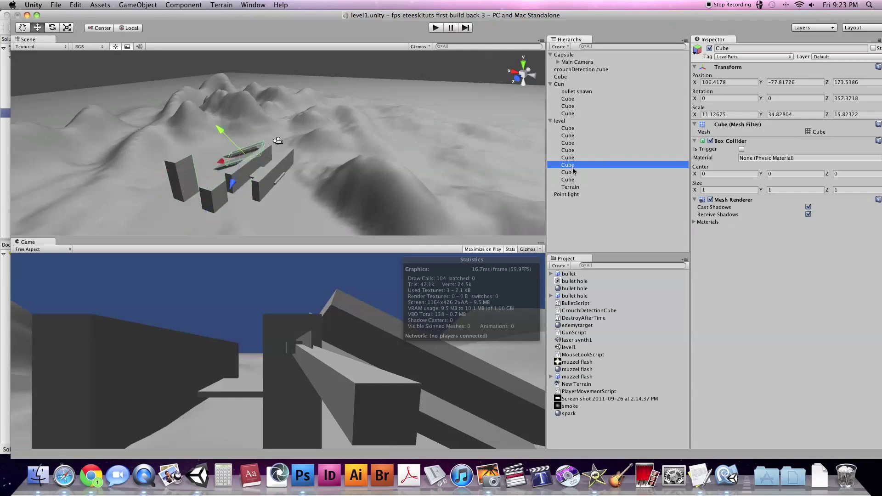
left_click(572, 172)
left_click(576, 188)
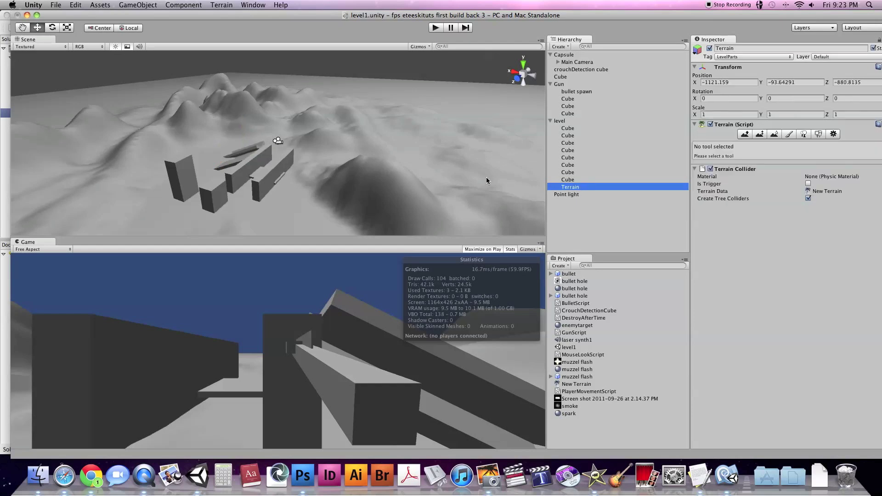
scroll(311, 180, "down", 5)
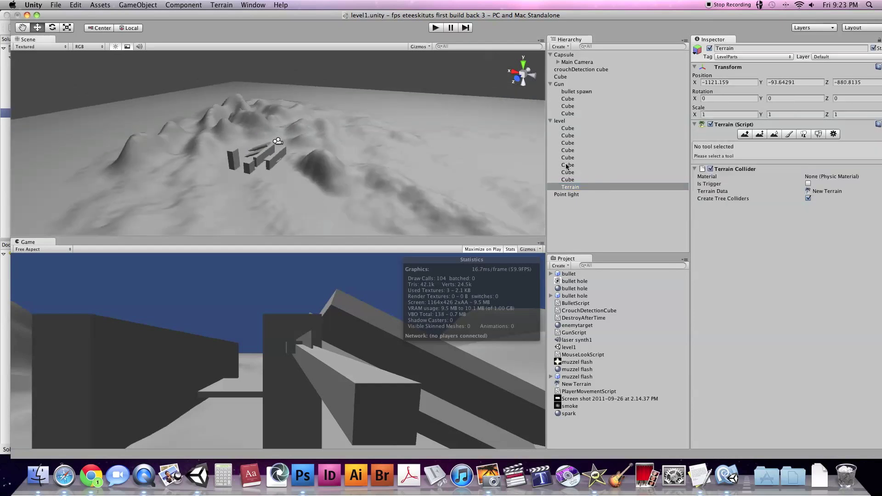
Select and frame the Point light to view its Range 5264.25, no-shadow settings.
left_click(567, 194)
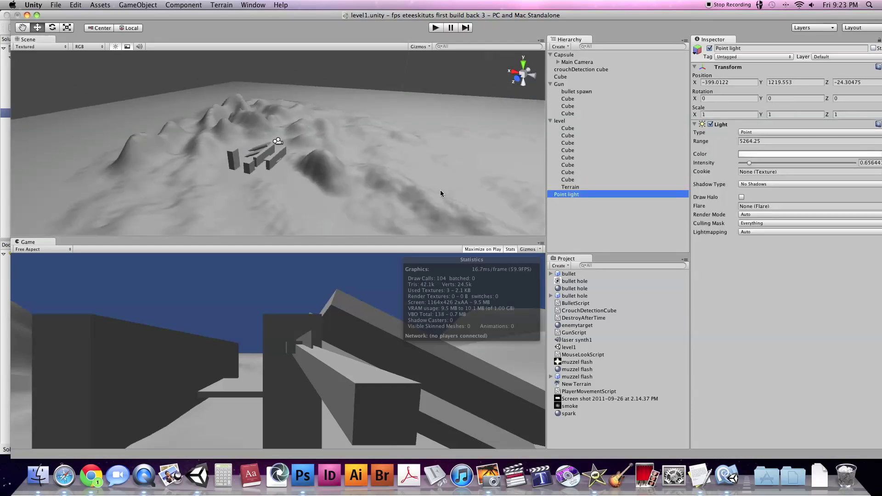
key("f")
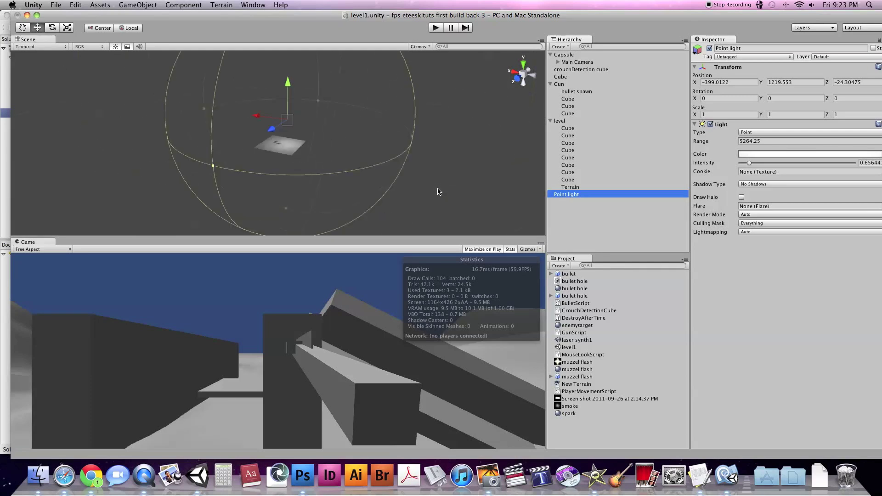
scroll(438, 192, "up", 10)
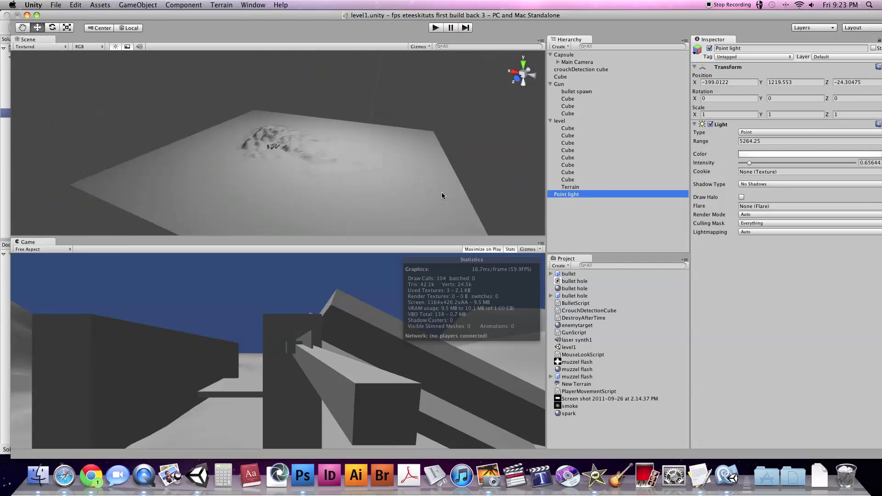
scroll(442, 196, "up", 10)
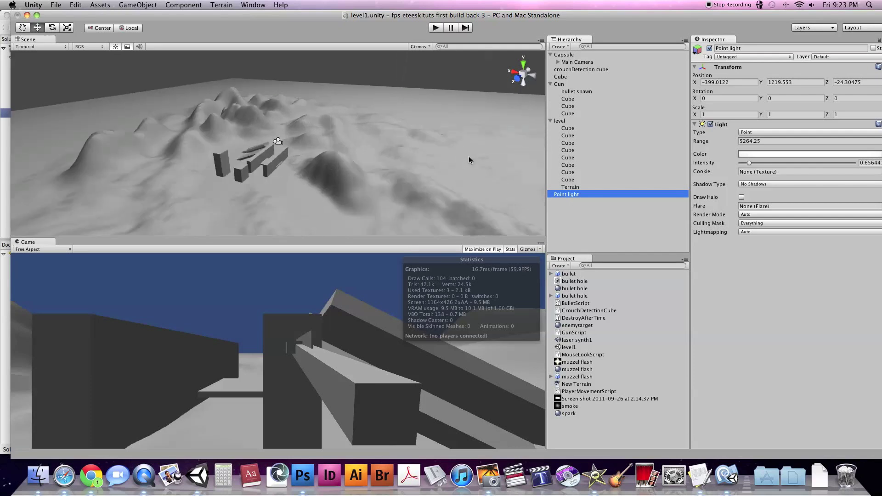
scroll(469, 158, "up", 3)
scroll(461, 163, "up", 5)
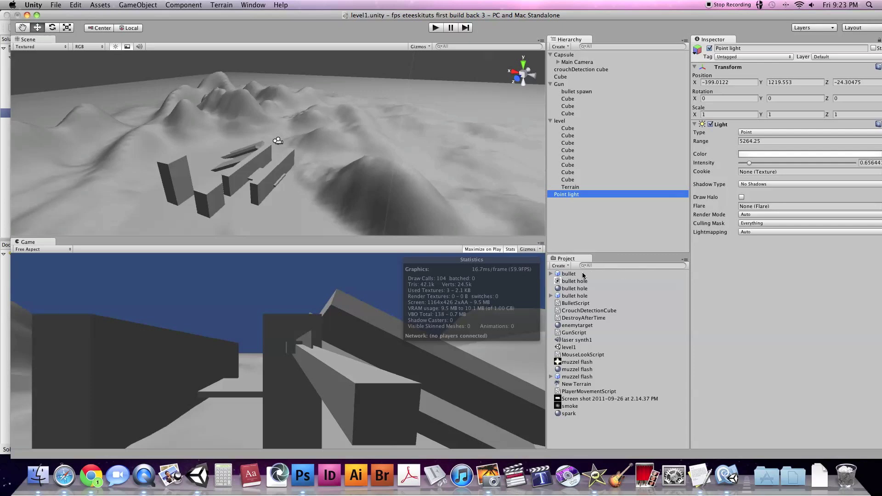
left_click(589, 259)
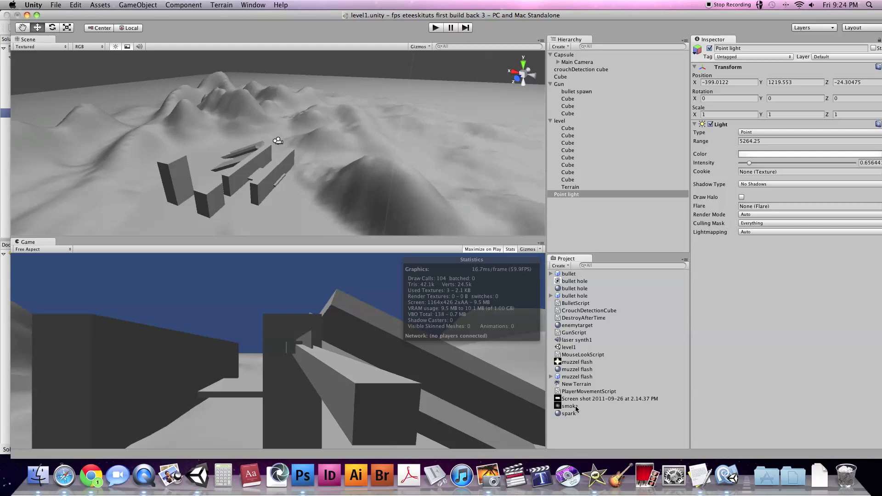
View the BulletScript, CrouchDetectionCube, DestroyAfterTime and GunScript assets and the laser synth1 sound.
left_click(576, 303)
left_click(580, 311)
left_click(581, 318)
left_click(584, 332)
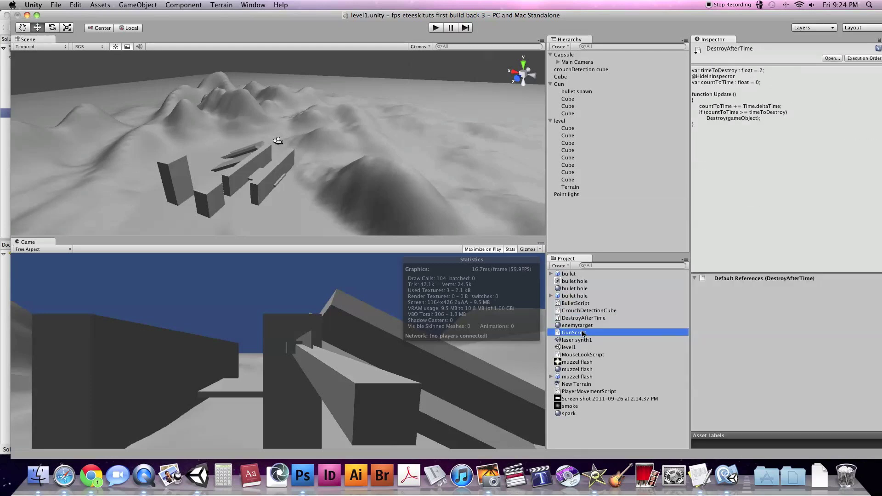
left_click(583, 341)
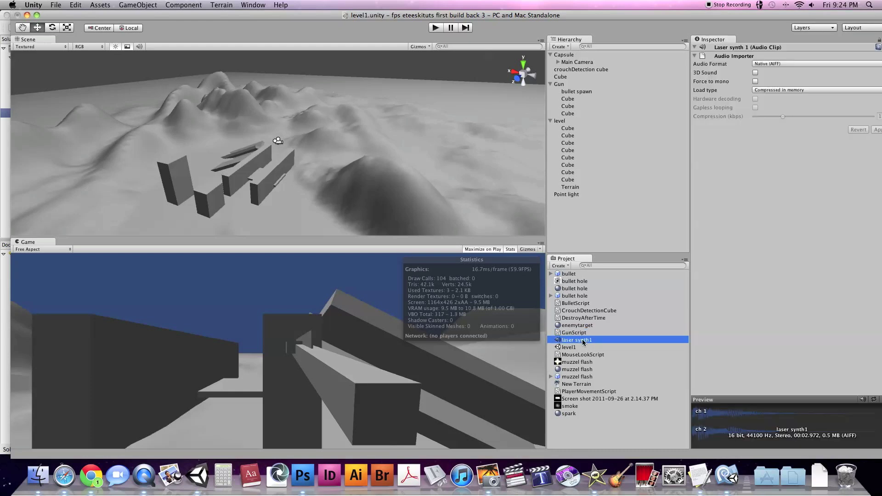
Inspect the muzzel flash, screenshot image, smoke and spark assets and the muzzel flash material.
left_click(581, 363)
left_click(585, 399)
left_click(584, 407)
left_click(584, 415)
left_click(585, 370)
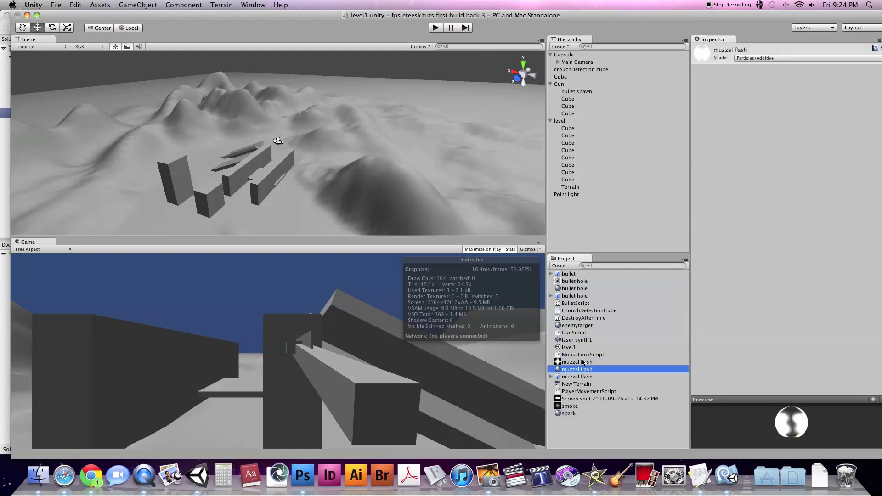
Check enemytarget, the bullet hole material and New Terrain data, ending on the bullet prefab.
left_click(581, 327)
left_click(579, 291)
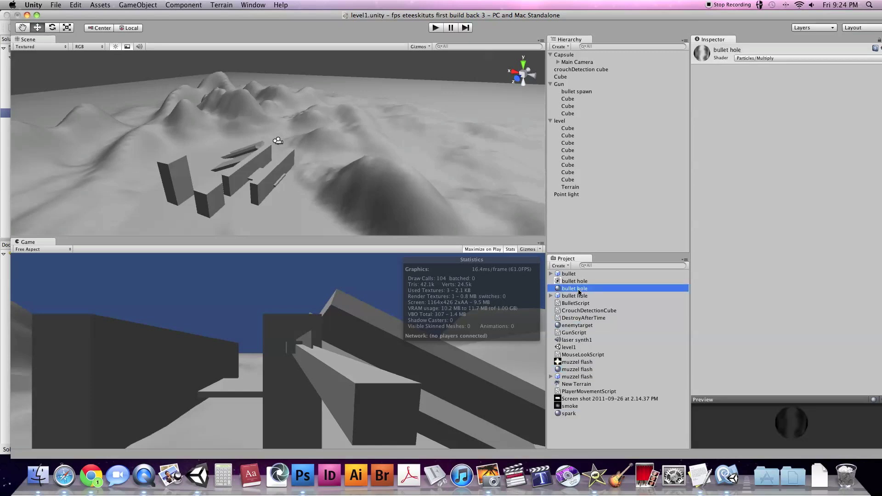
left_click(584, 385)
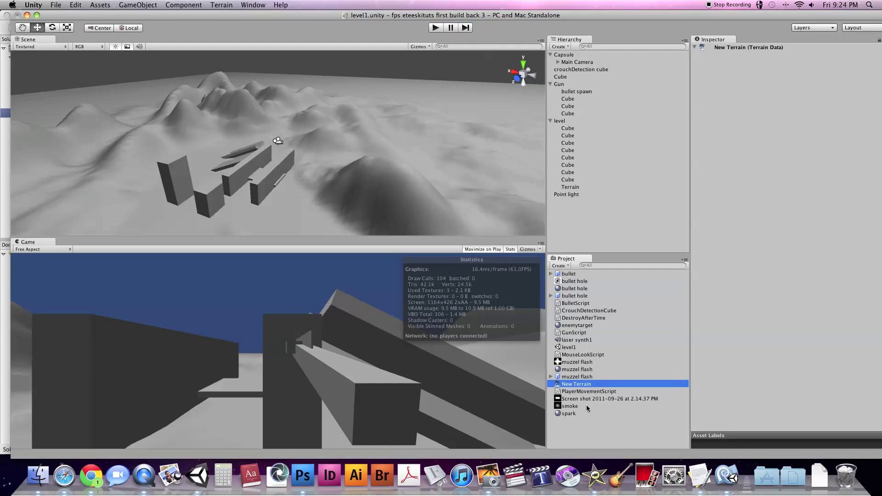
left_click(578, 275)
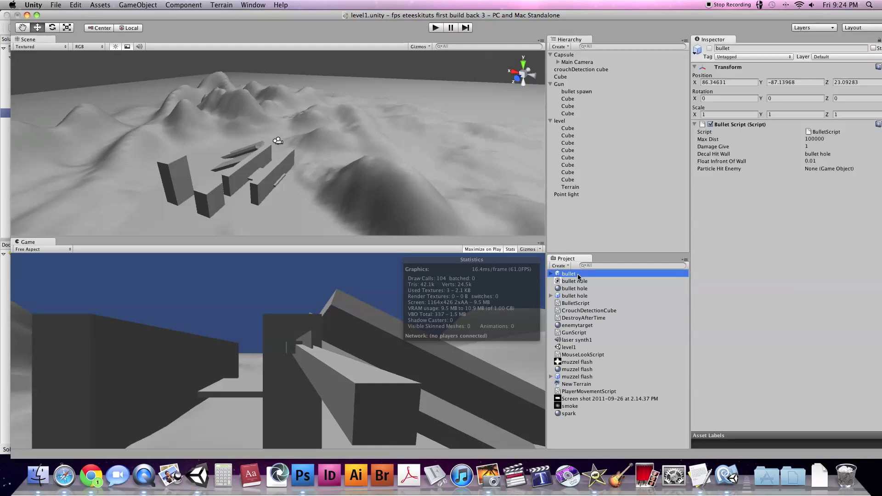